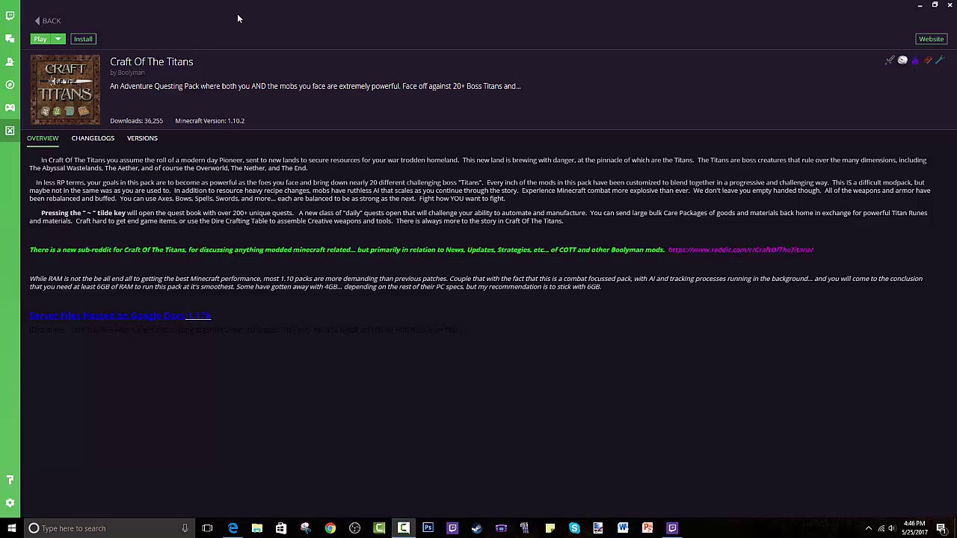
Step: Restore the Twitch app window full-screen, then search Google for 'twitch desktop app' and open app.twitch.tv
click(232, 264)
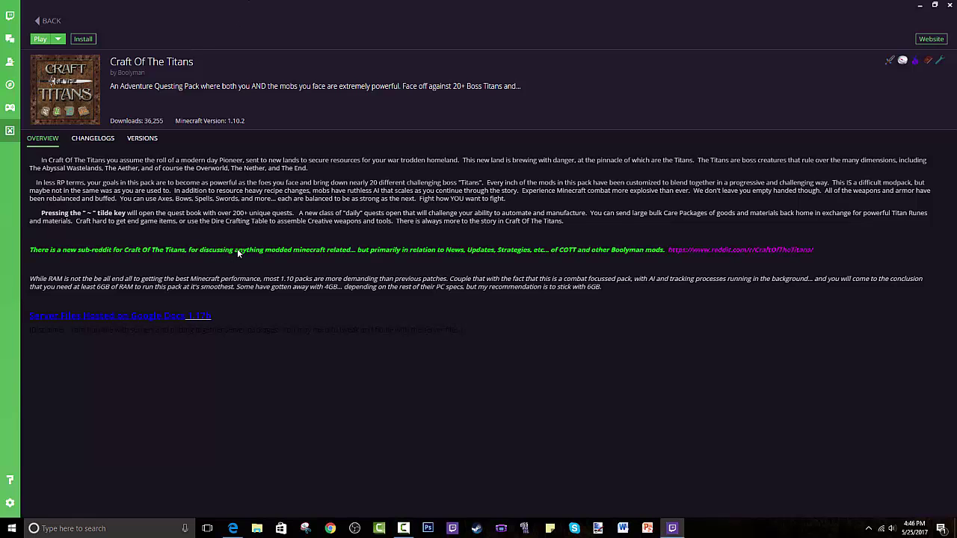
mouse_move(311, 4)
mouse_down()
mouse_move(345, 124)
mouse_move(427, 3)
mouse_up()
click(233, 528)
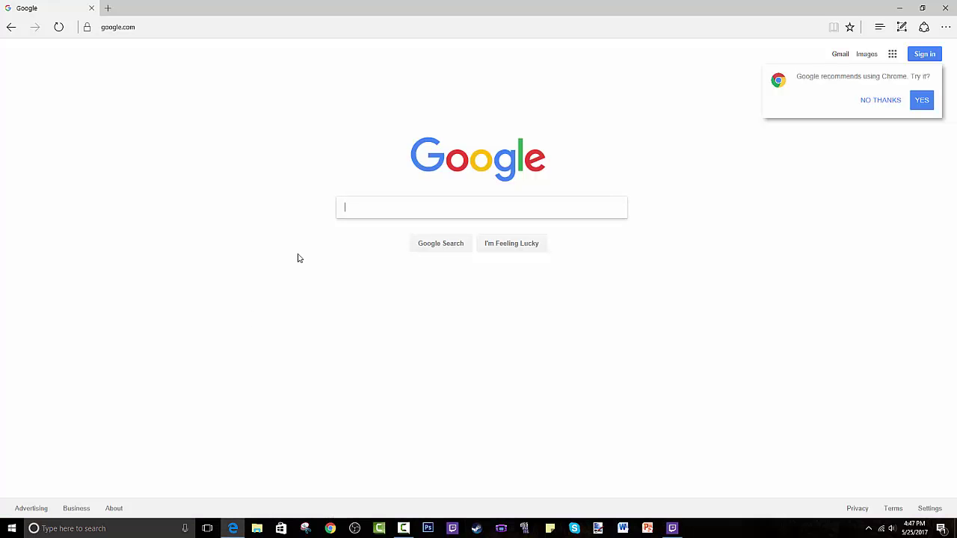
text(twitch d)
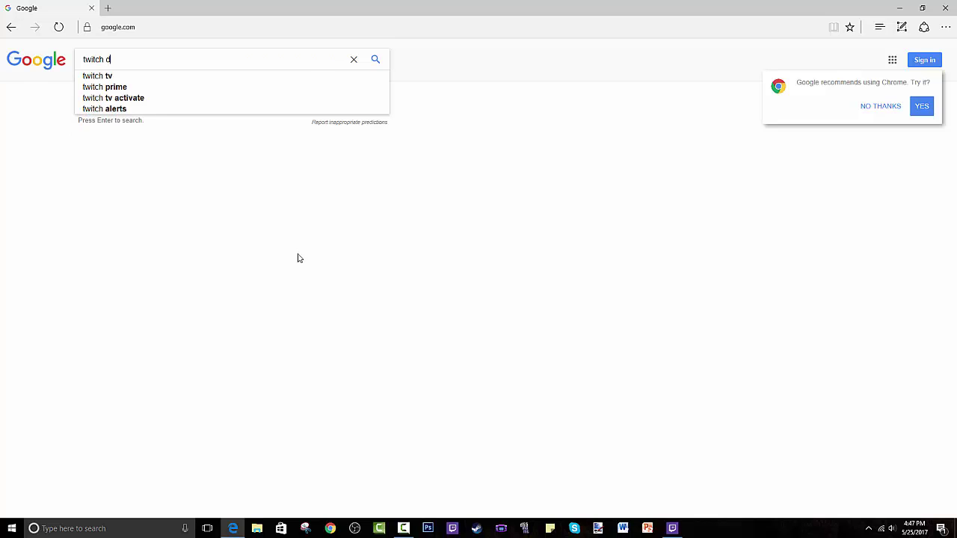
text(esk)
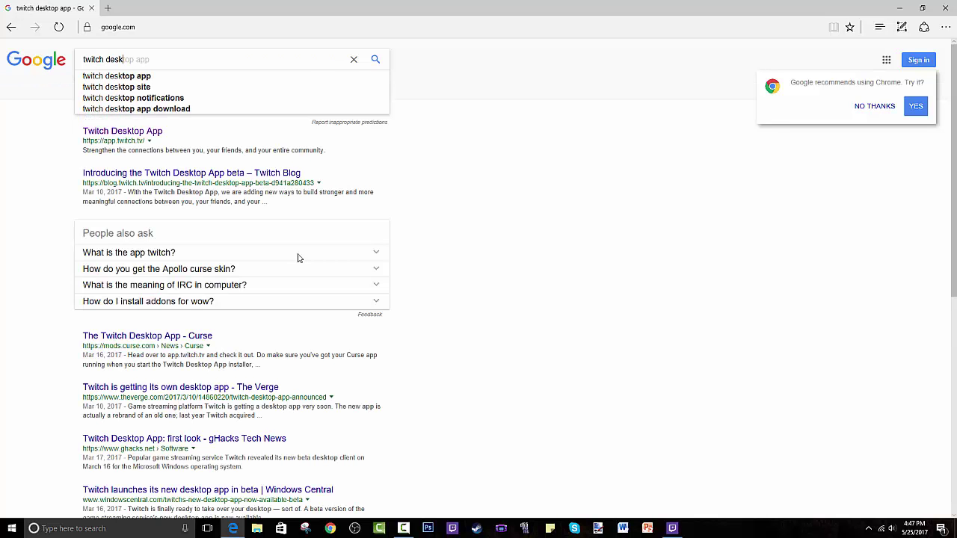
key(Down)
key(Return)
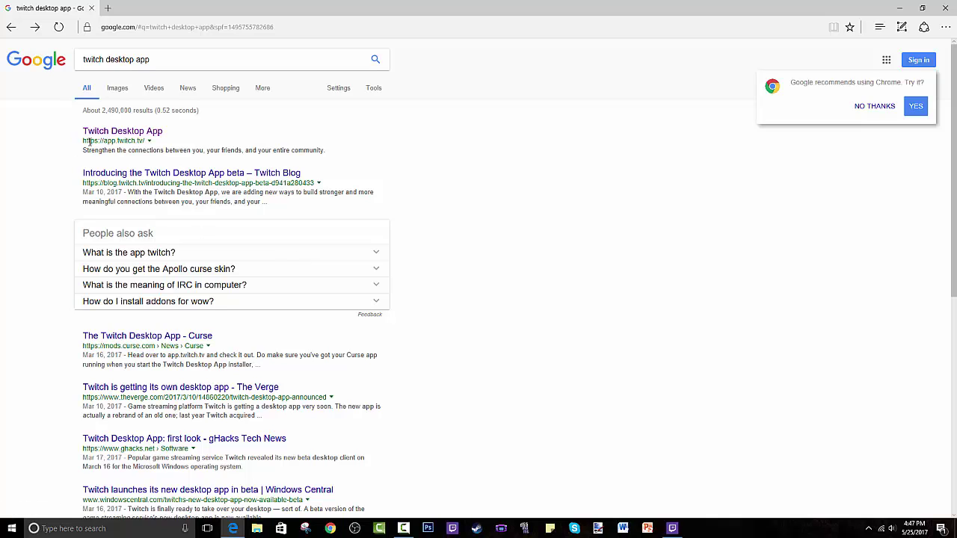
click(122, 134)
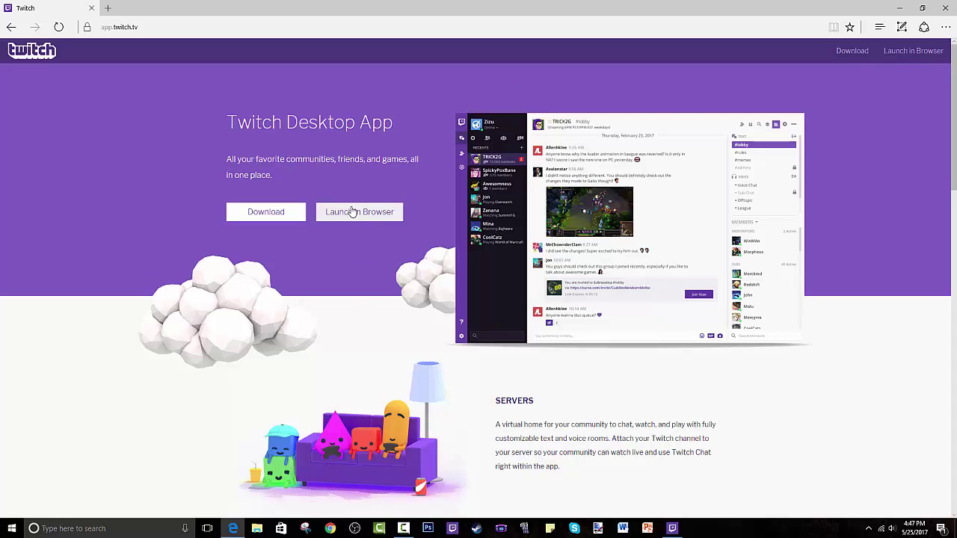
Step: Skim the app.twitch.tv page, then return to the Twitch desktop app from the taskbar
scroll(277, 217, down, 4)
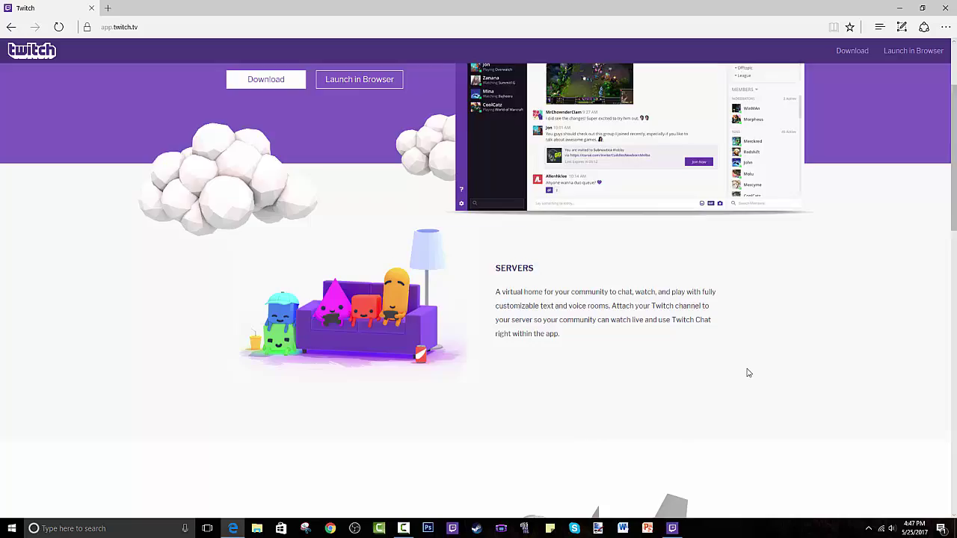
scroll(325, 382, down, 5)
scroll(250, 425, up, 9)
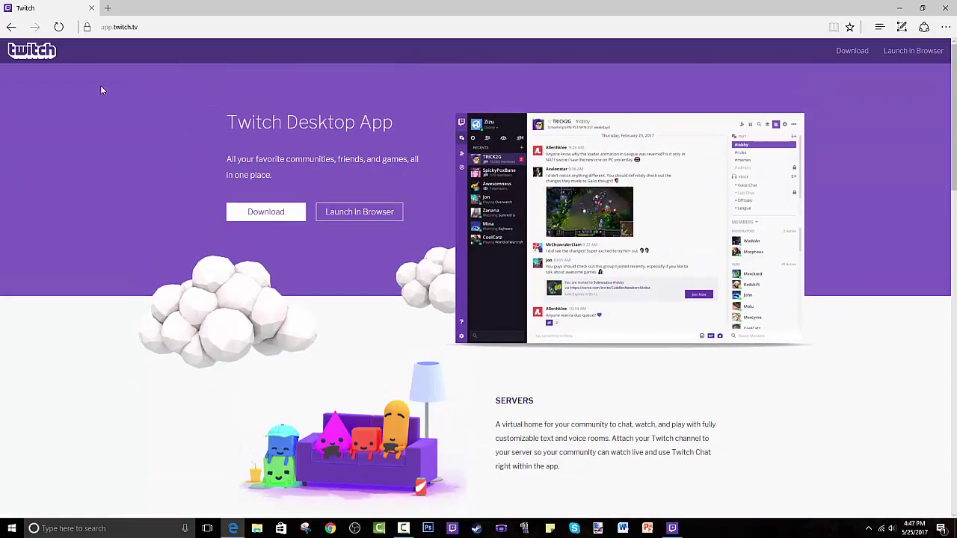
scroll(673, 338, down, 8)
scroll(271, 319, up, 8)
mouse_move(403, 528)
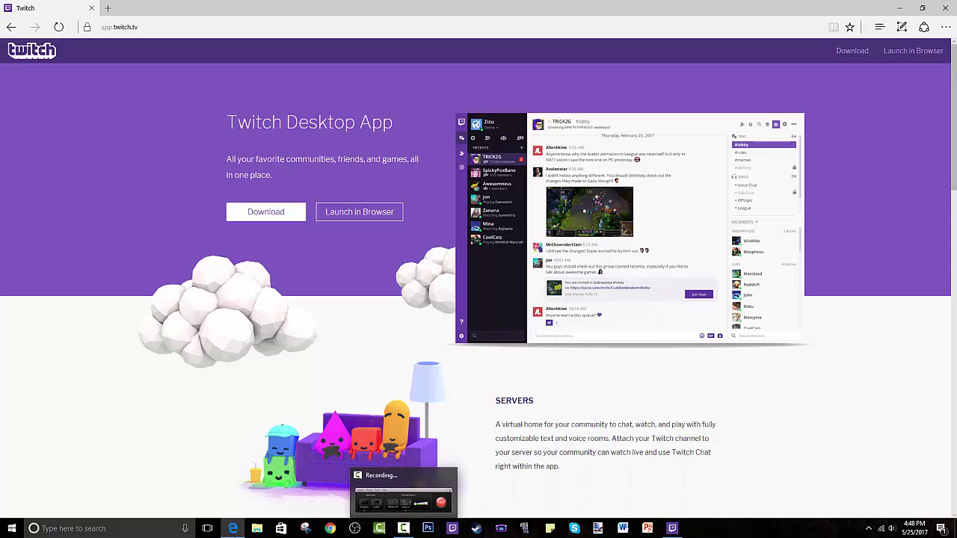
mouse_move(446, 491)
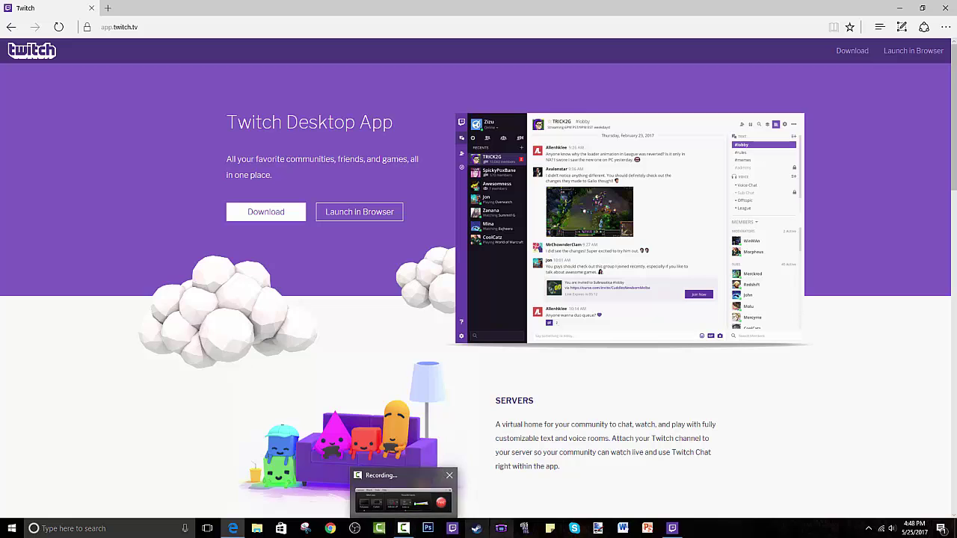
click(677, 530)
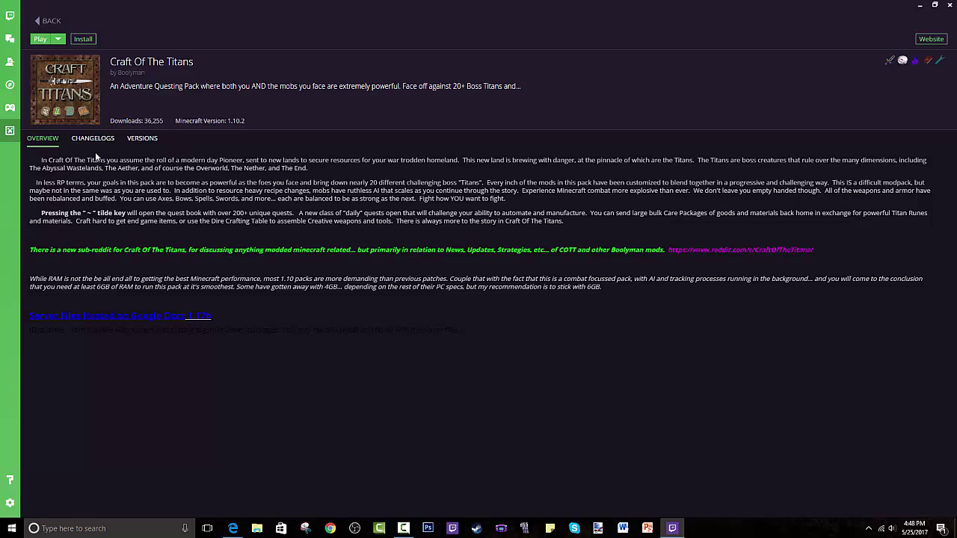
Step: Visit the app's Home page, scroll the friends list and open the Profile page
click(3, 16)
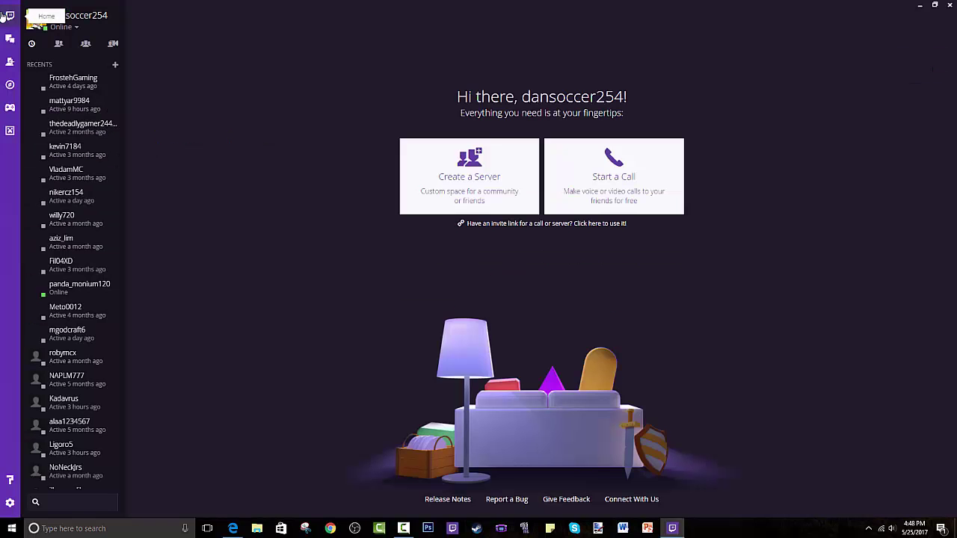
scroll(75, 239, down, 5)
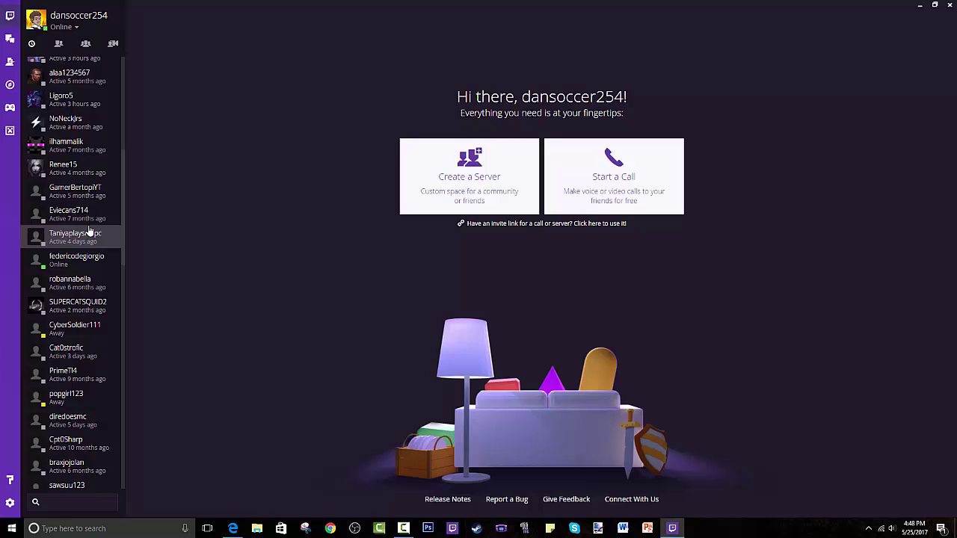
scroll(86, 187, down, 2)
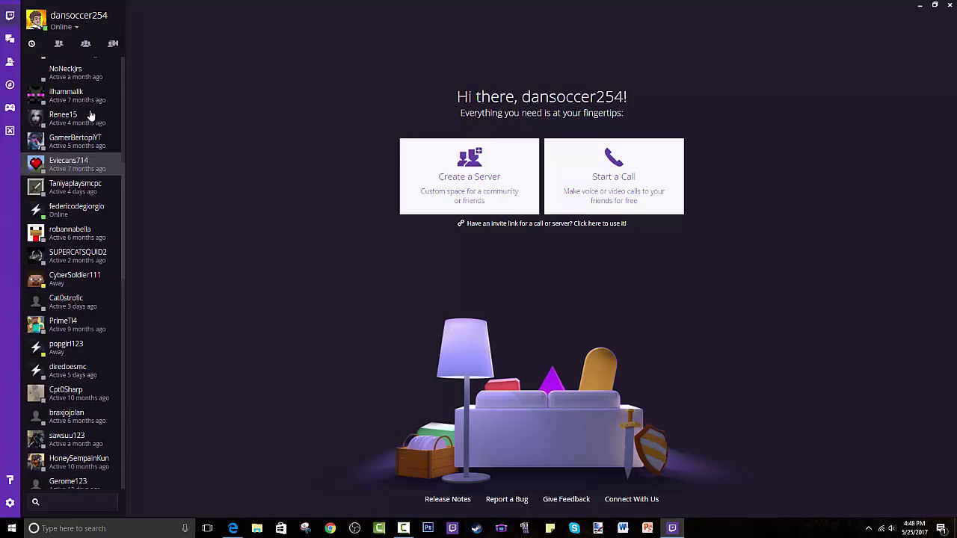
click(7, 46)
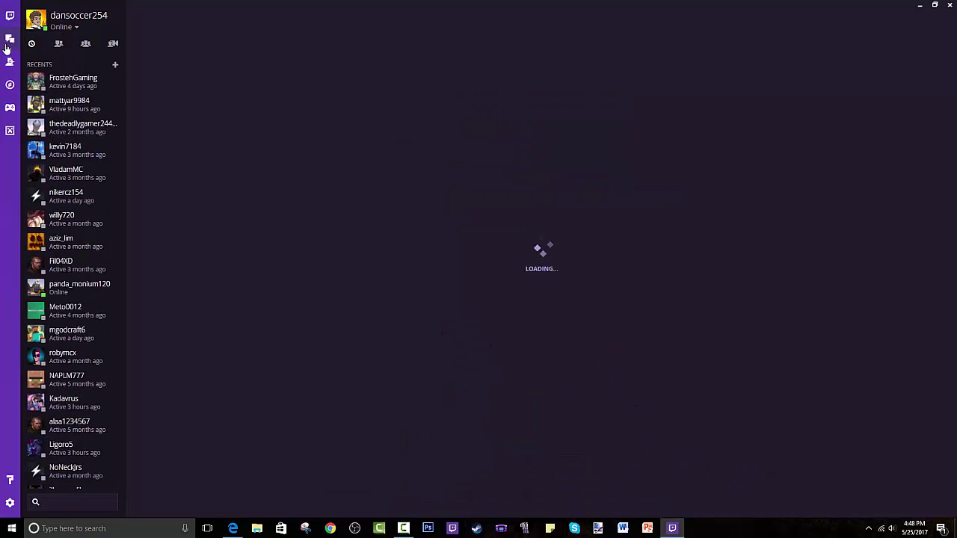
click(6, 63)
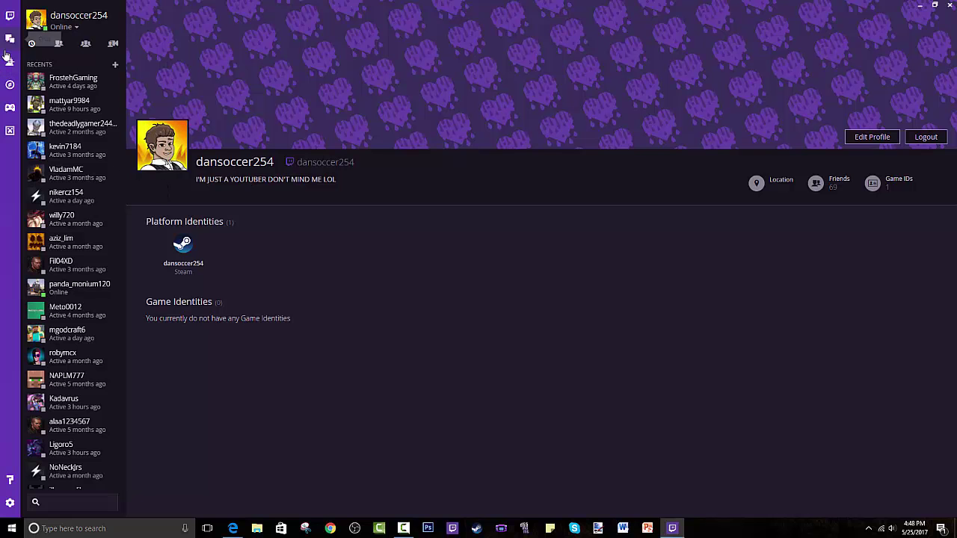
Step: Open and close the Add Friends and server searches, then open the Game Library
click(10, 64)
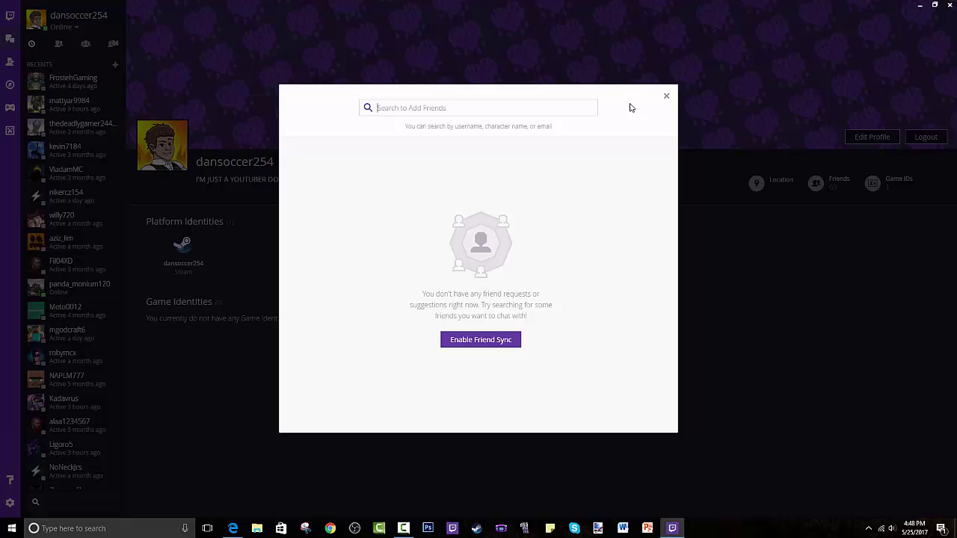
click(667, 96)
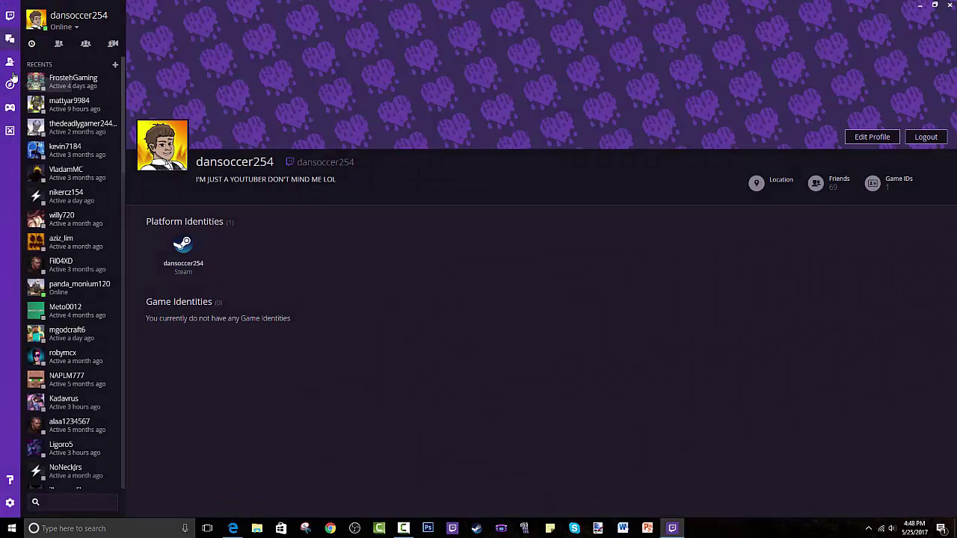
click(10, 85)
click(667, 31)
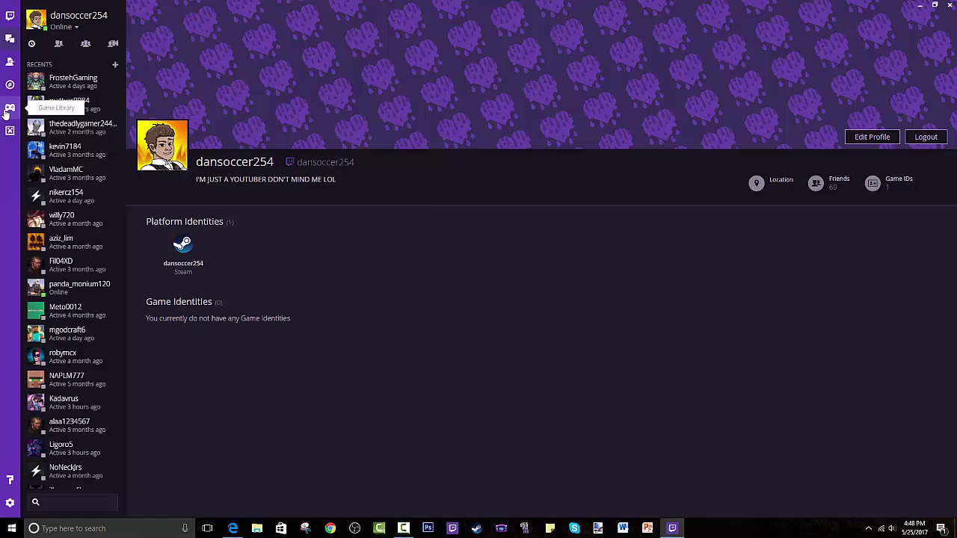
click(4, 109)
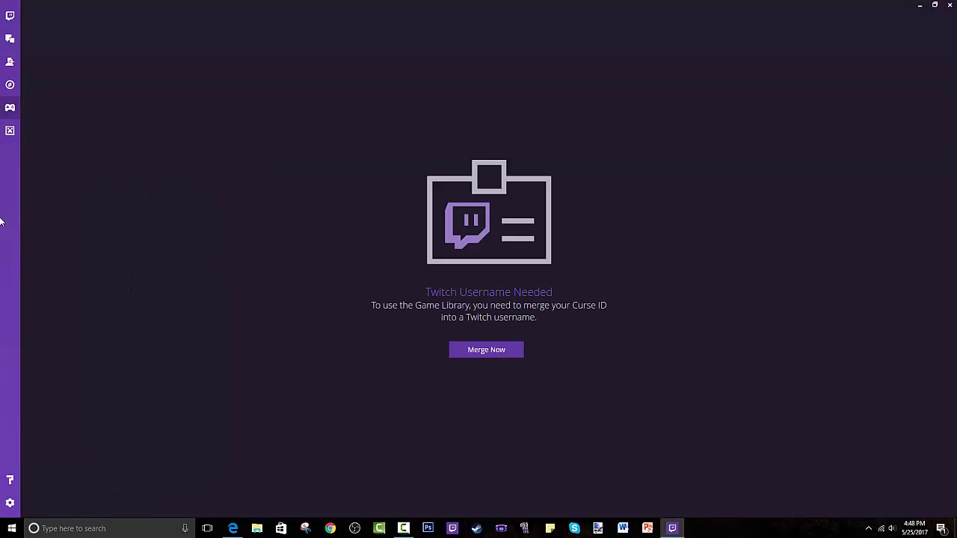
Step: Open the Minecraft section listing installed modpacks like Craft Of The Titans, FTB Beyond and Skyexchange
click(8, 132)
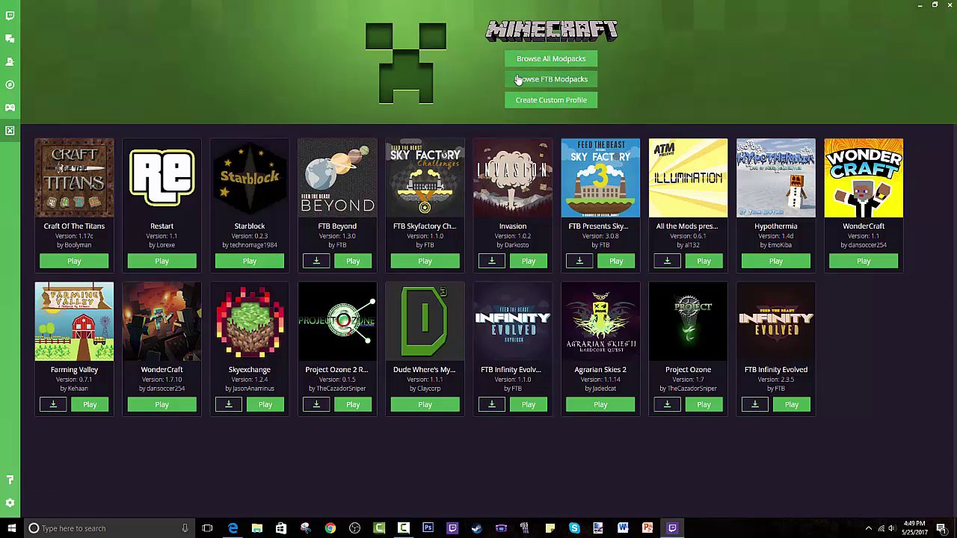
Step: Browse all Minecraft modpacks sorted by Featured, scrolling the catalog and returning to FTB Beyond at the top
click(564, 60)
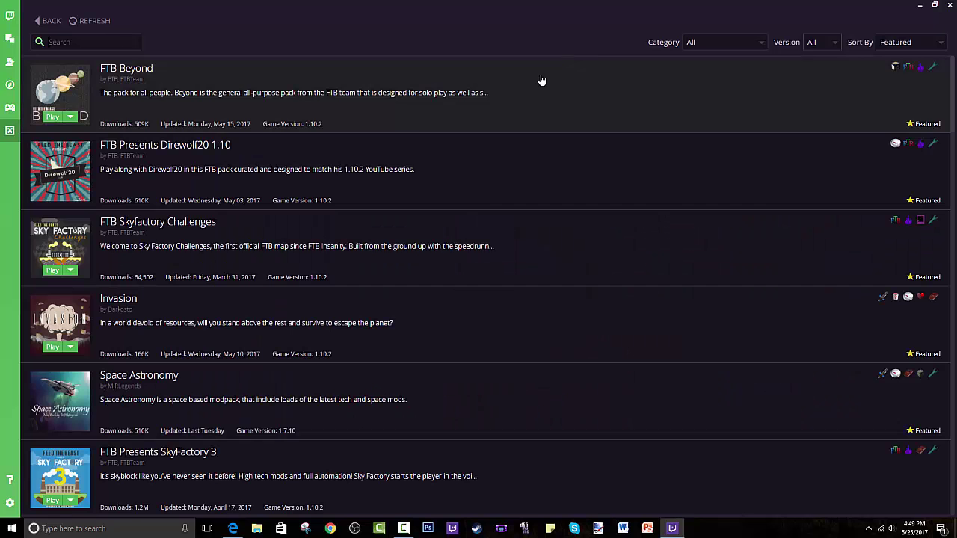
scroll(253, 314, down, 5)
scroll(253, 314, down, 3)
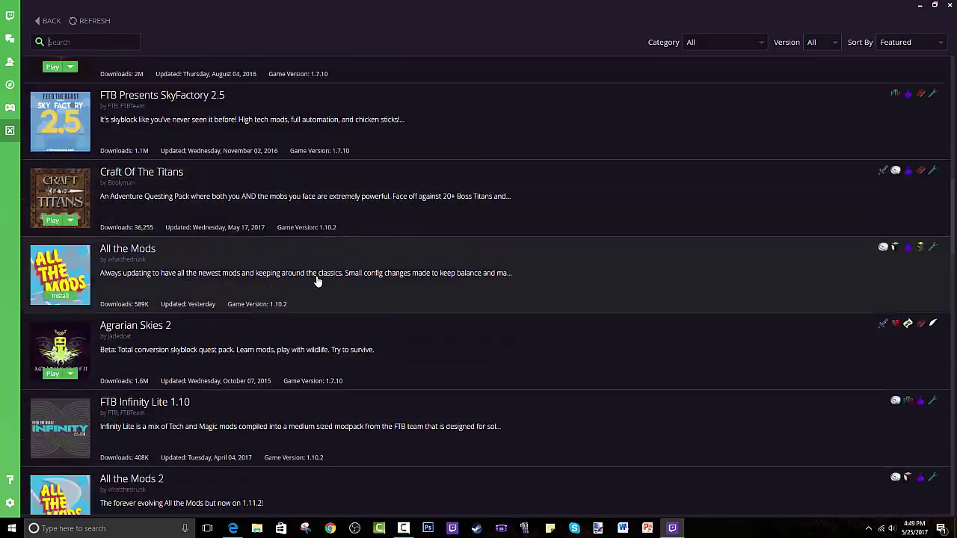
scroll(317, 277, up, 6)
scroll(455, 207, down, 5)
scroll(294, 180, up, 6)
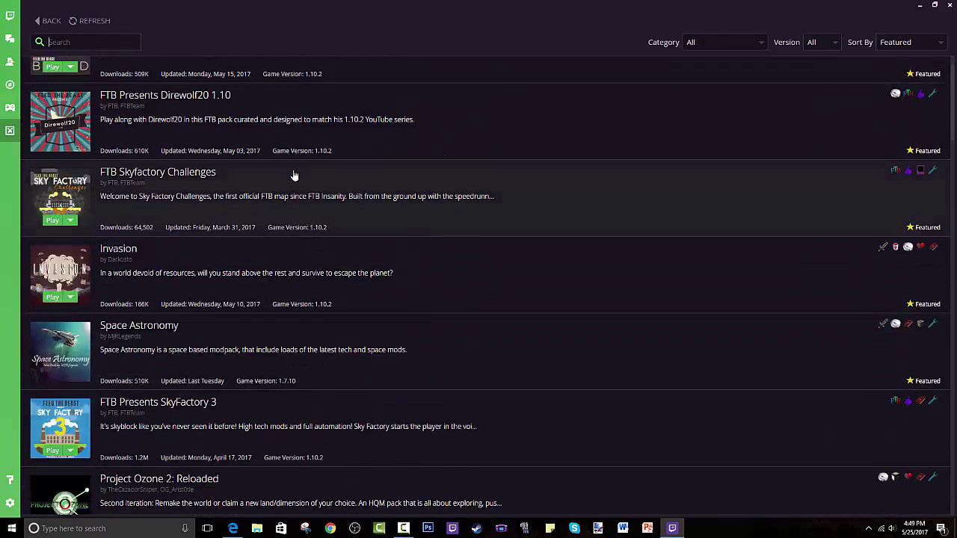
scroll(250, 145, down, 8)
scroll(337, 137, up, 10)
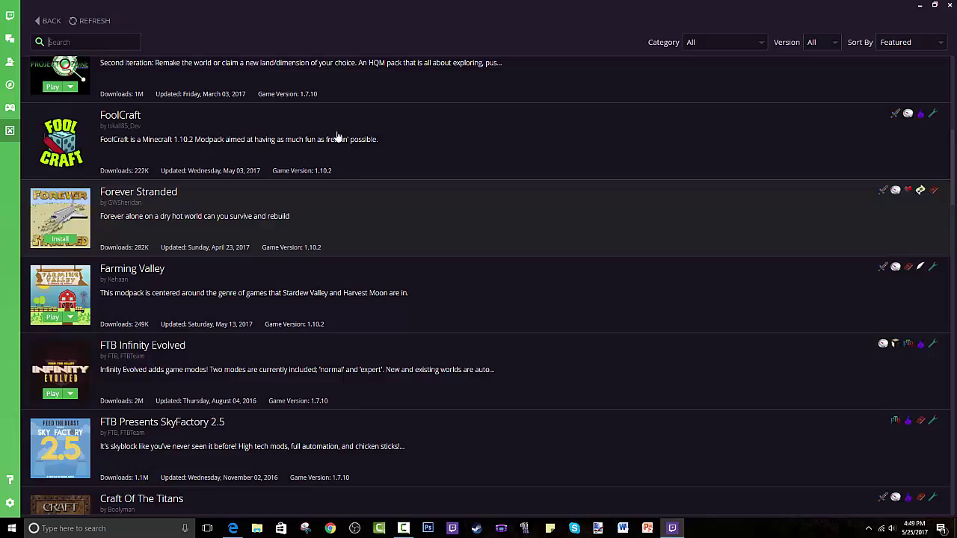
scroll(329, 145, down, 5)
scroll(171, 291, down, 3)
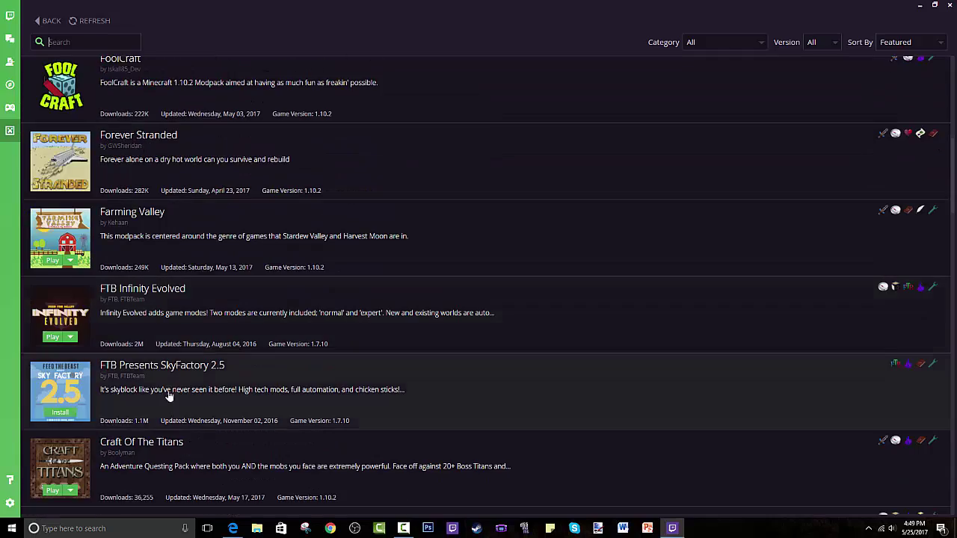
scroll(177, 417, down, 1)
scroll(474, 269, up, 8)
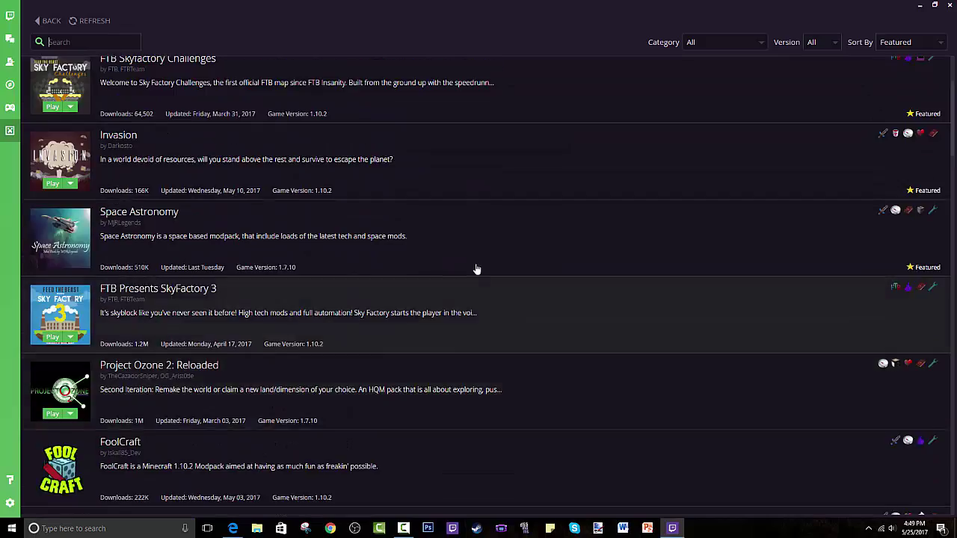
scroll(316, 214, up, 3)
scroll(326, 203, down, 10)
scroll(267, 203, up, 9)
scroll(269, 205, down, 9)
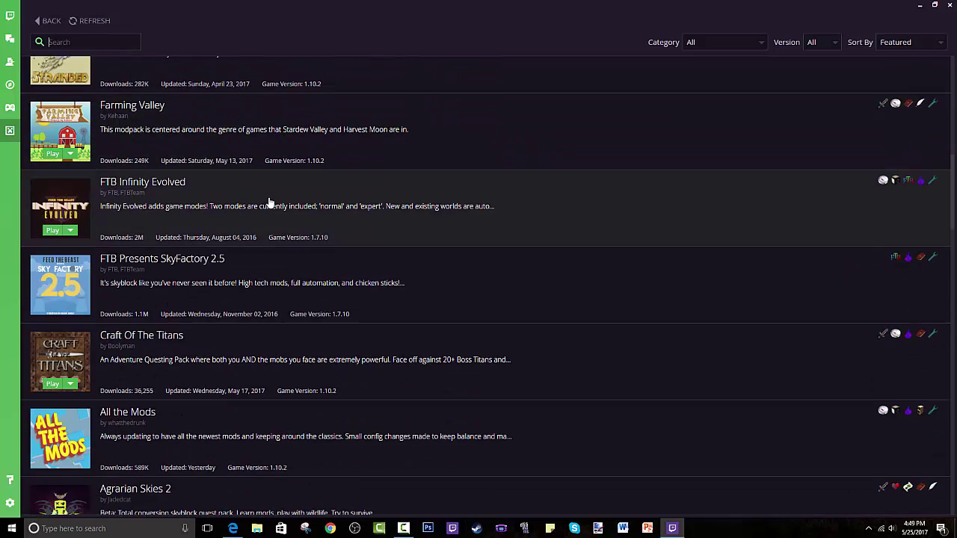
scroll(269, 203, up, 9)
scroll(246, 179, up, 2)
click(60, 42)
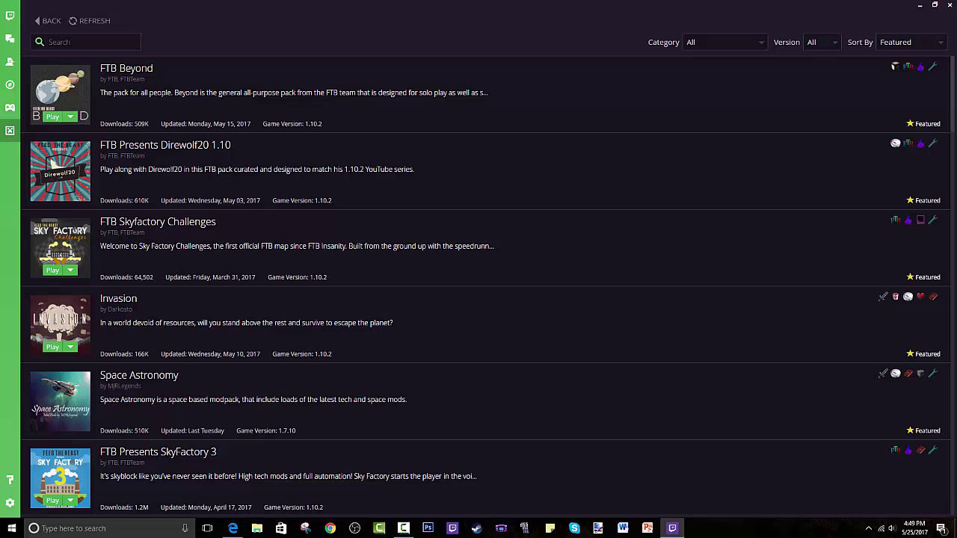
text(craft of the)
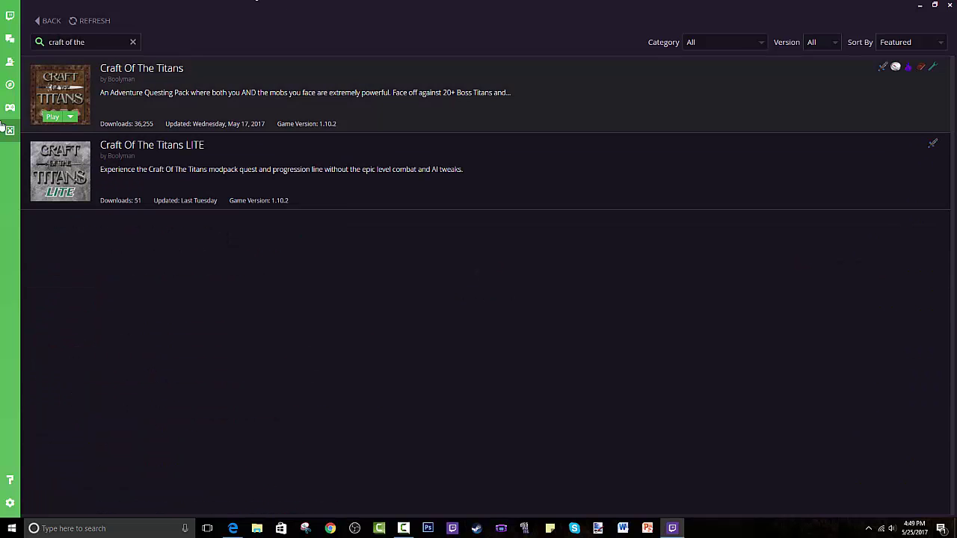
mouse_move(82, 193)
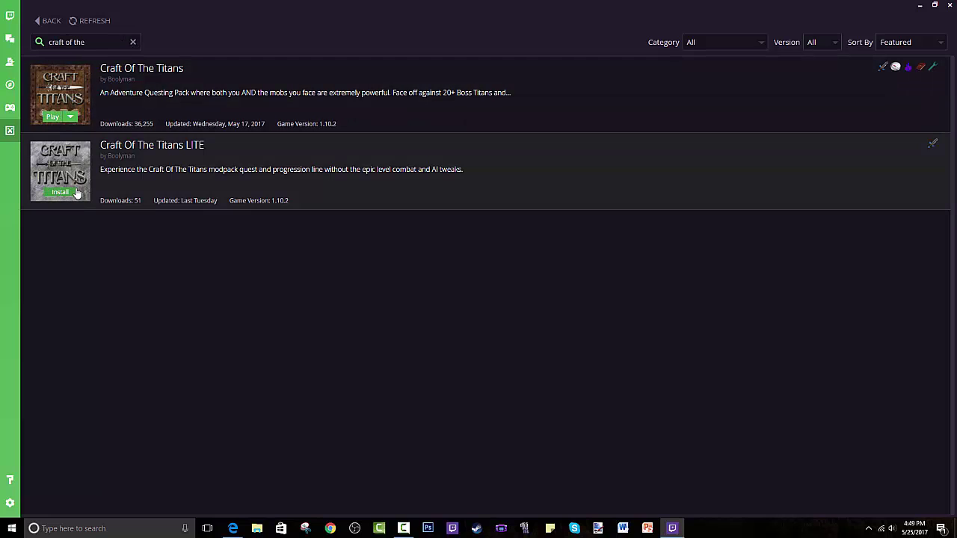
click(132, 41)
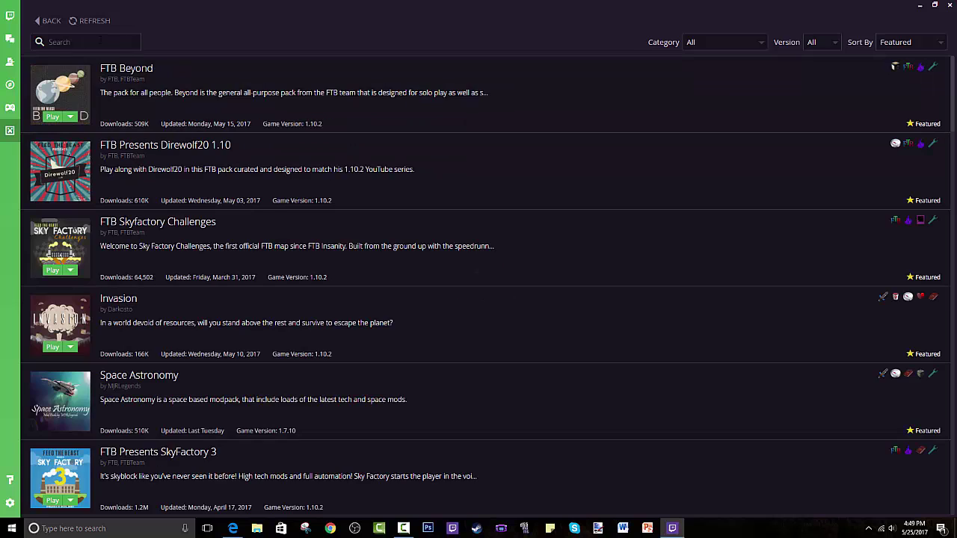
scroll(119, 225, down, 5)
scroll(145, 207, up, 5)
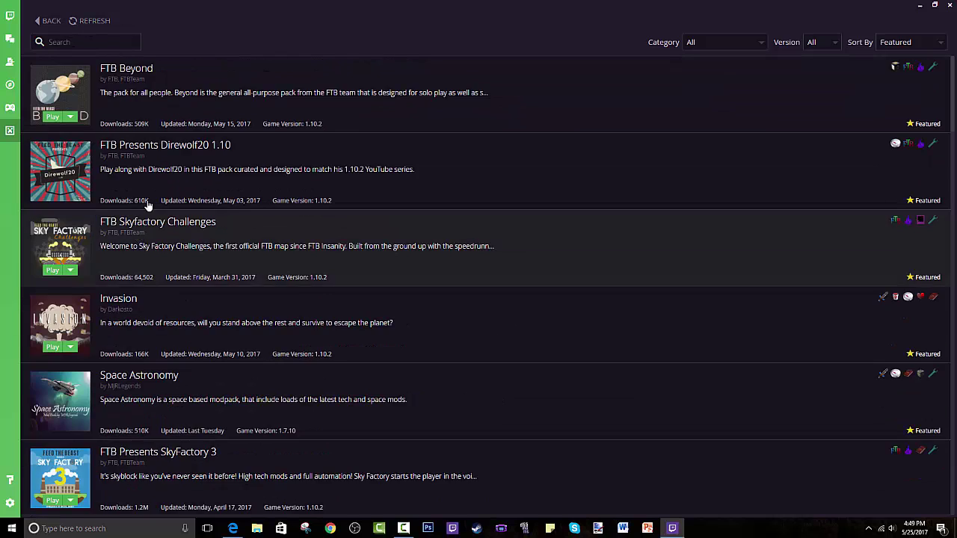
scroll(203, 235, down, 7)
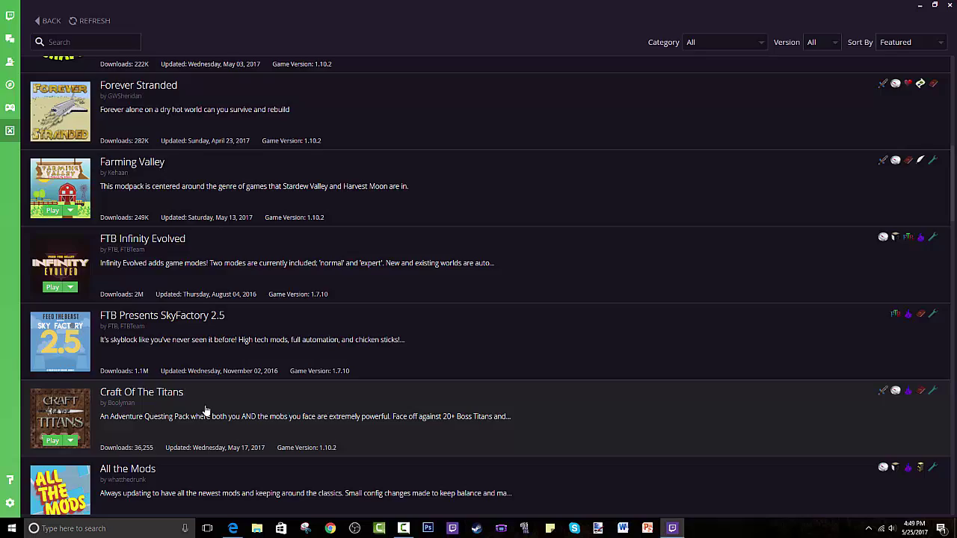
click(206, 410)
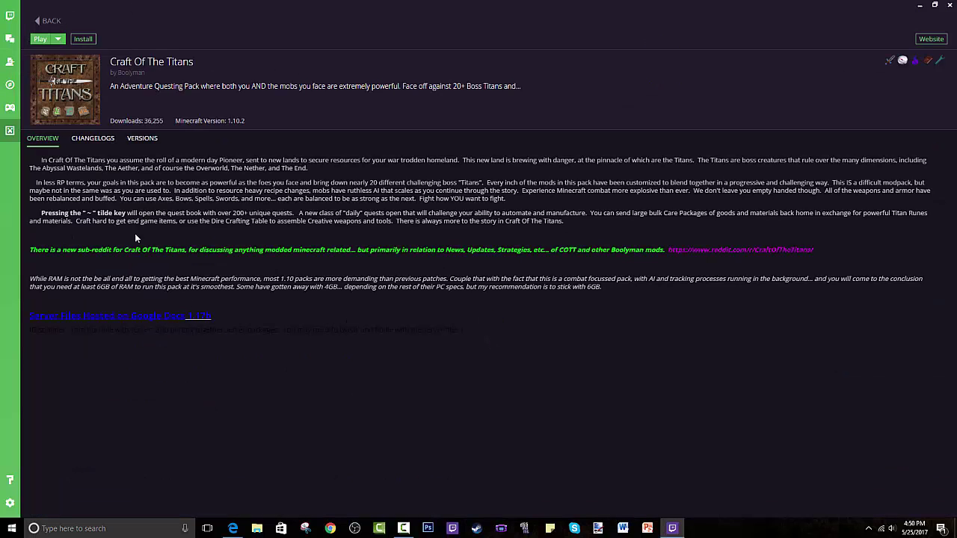
click(103, 138)
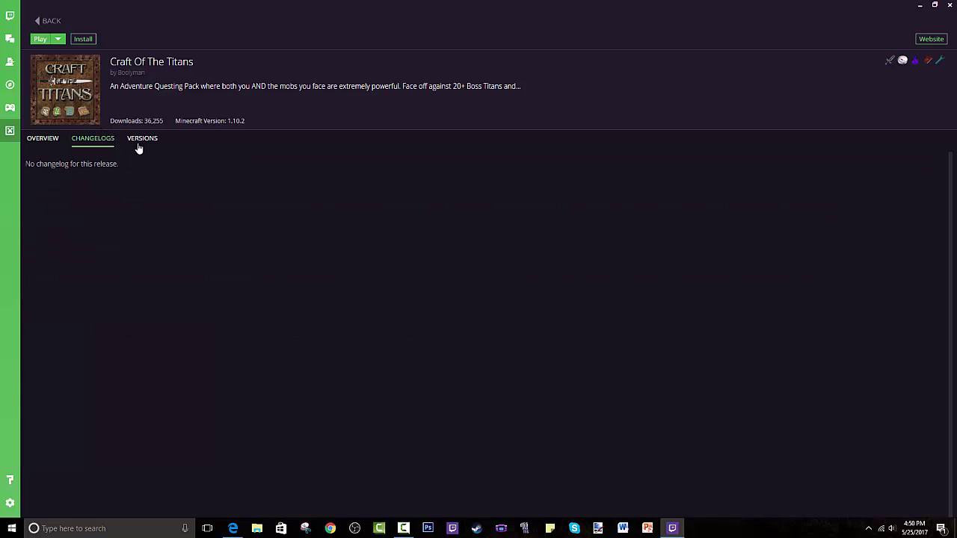
click(142, 140)
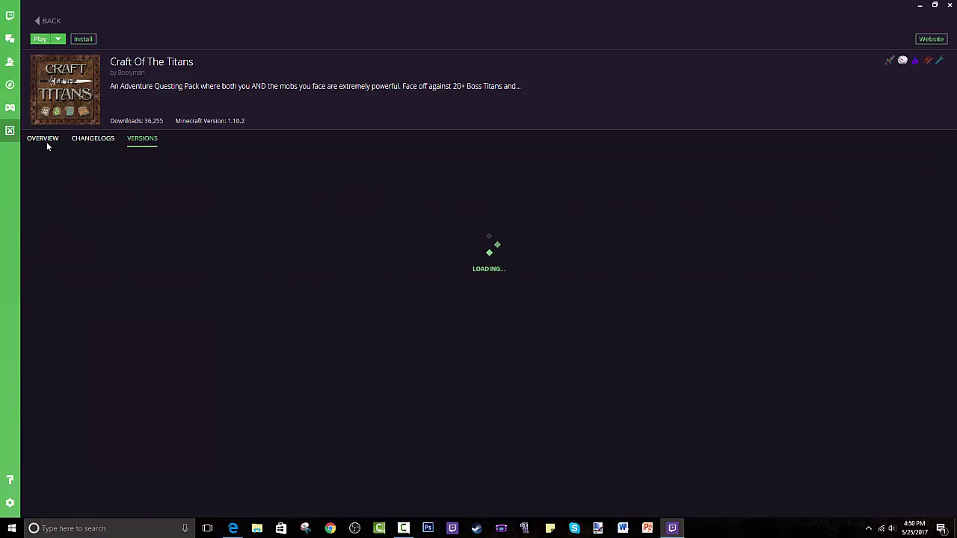
click(111, 141)
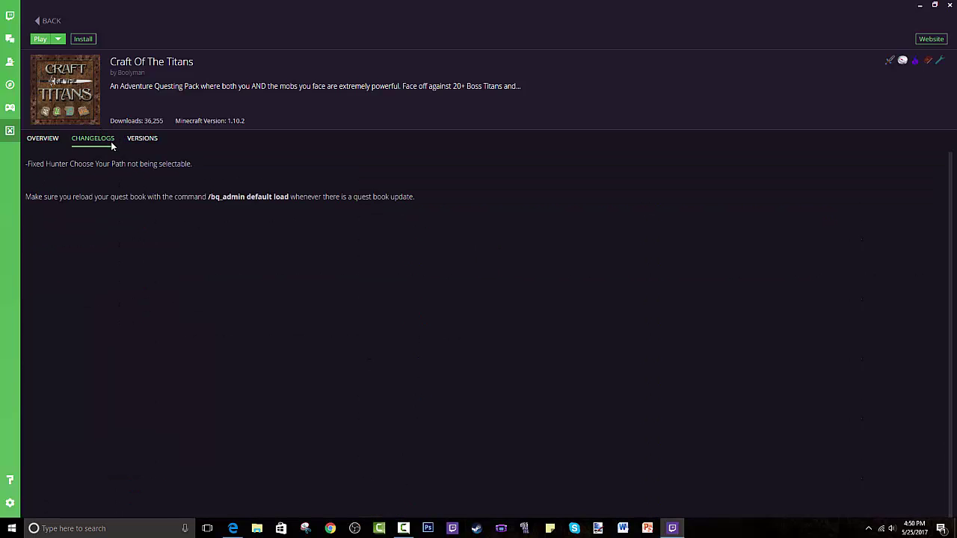
click(43, 140)
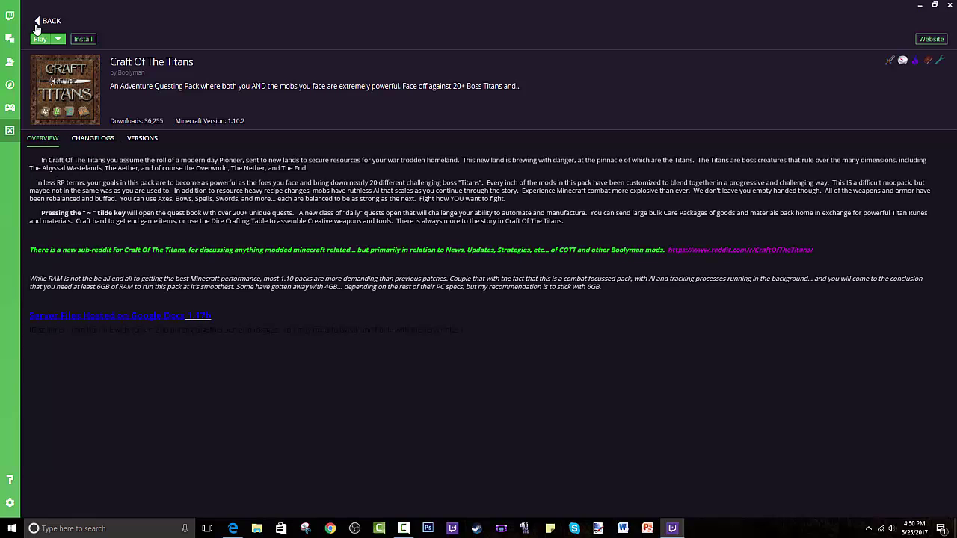
click(47, 21)
mouse_move(75, 348)
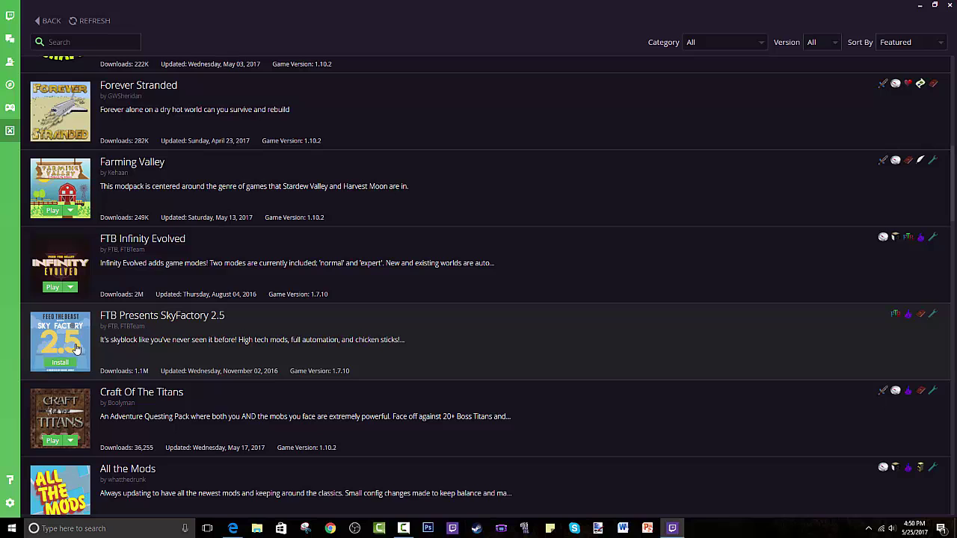
scroll(27, 336, down, 2)
scroll(26, 336, up, 2)
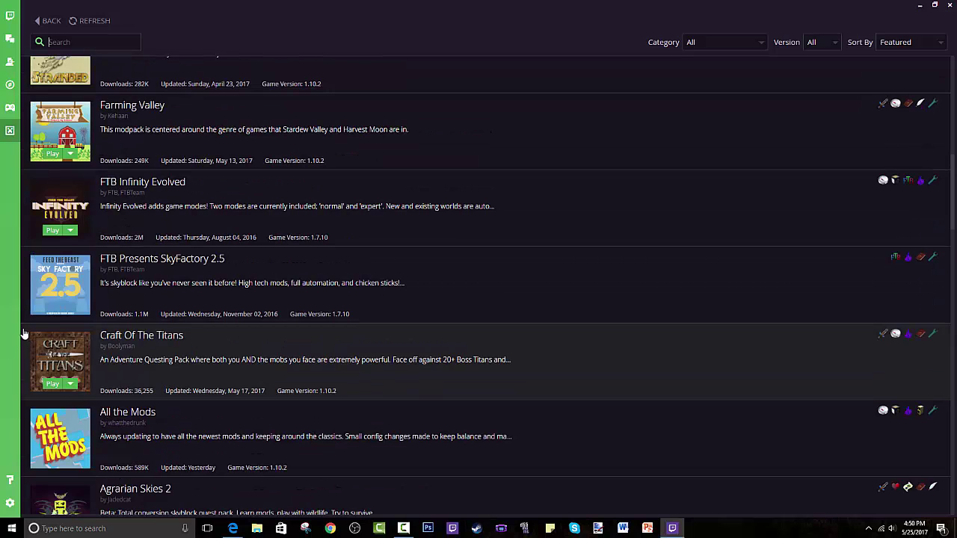
scroll(15, 387, down, 3)
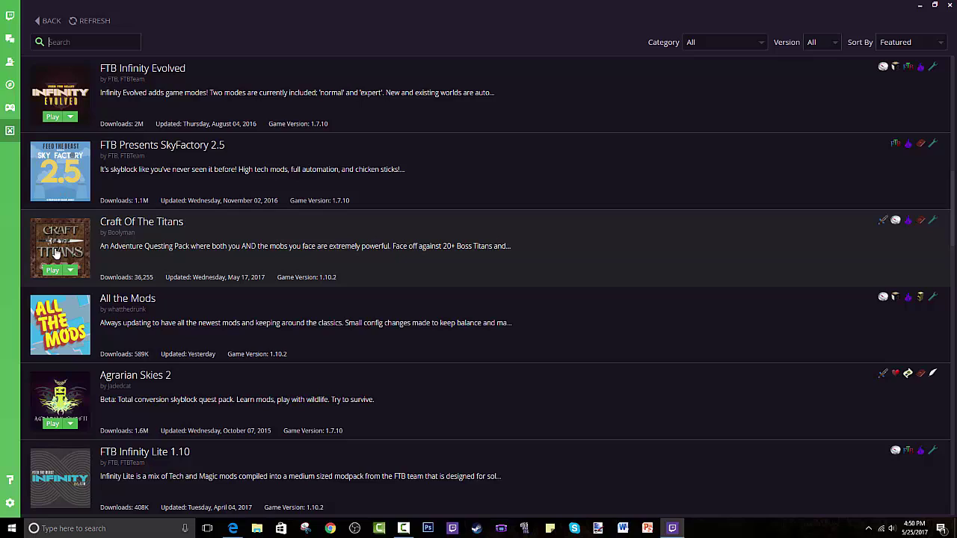